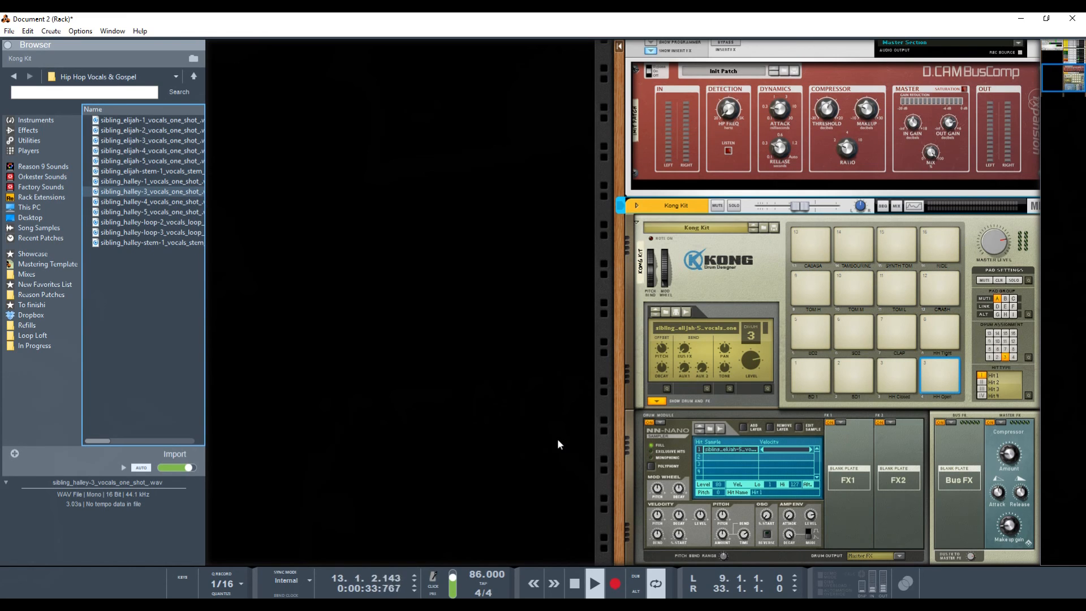
Step: Play back the beat from around bar 13 with the Kong Kit and stop it
key("space")
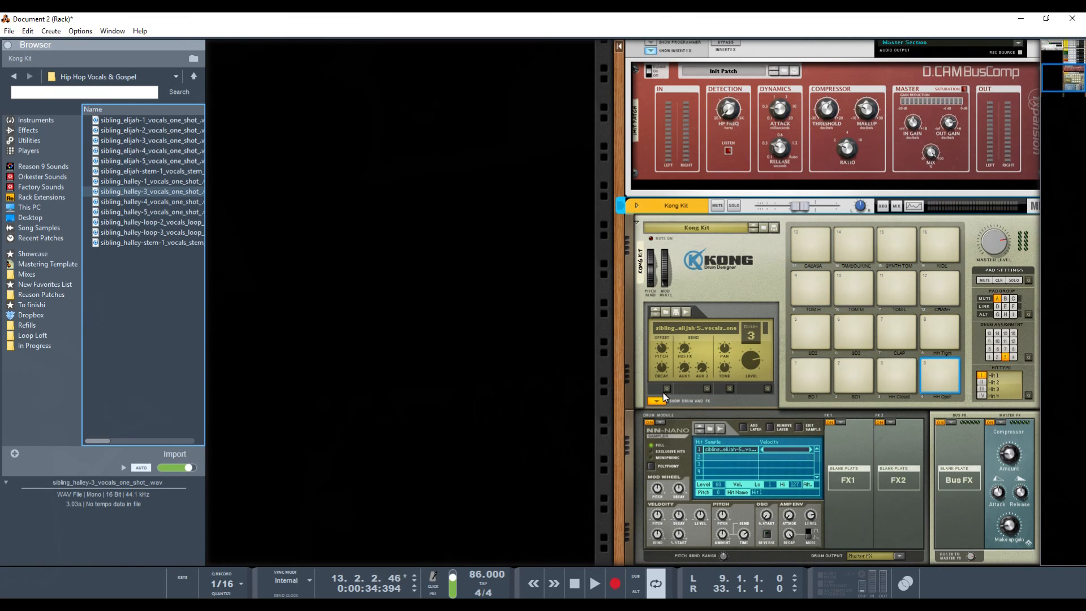
key("space")
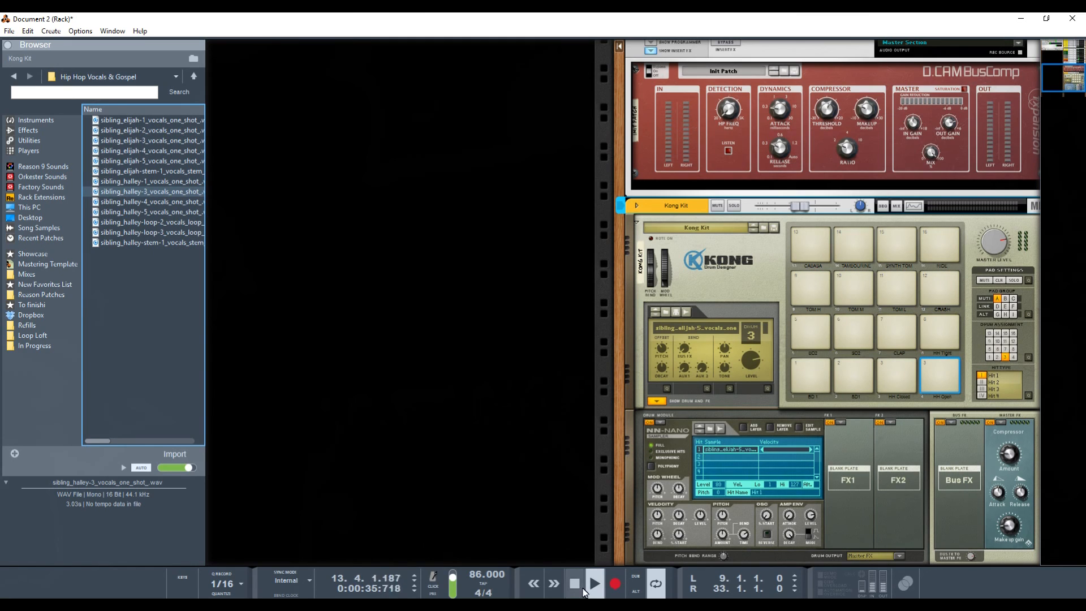
key("space")
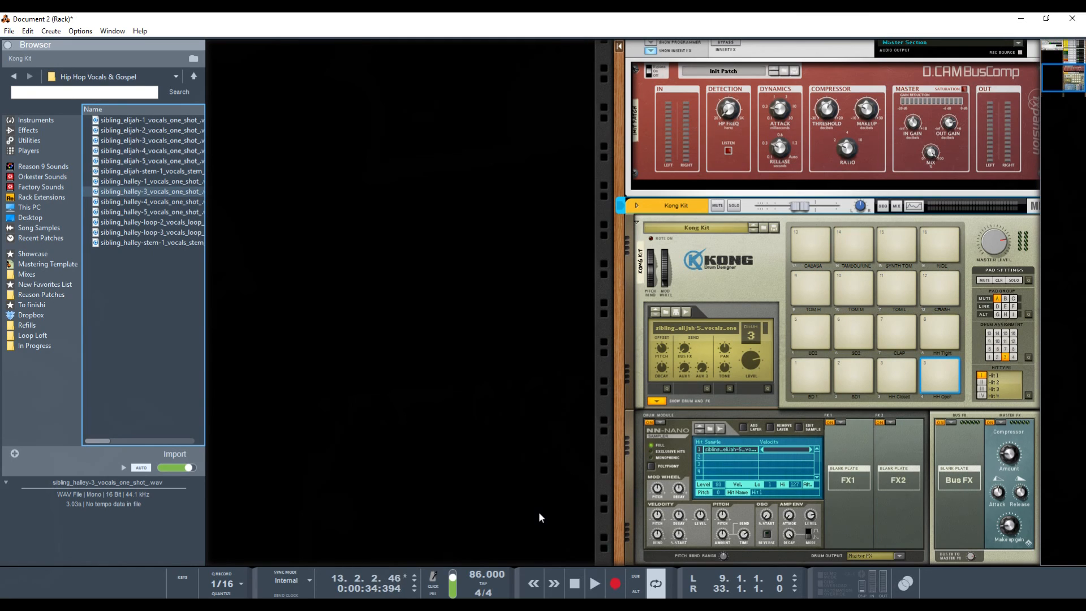
key("space")
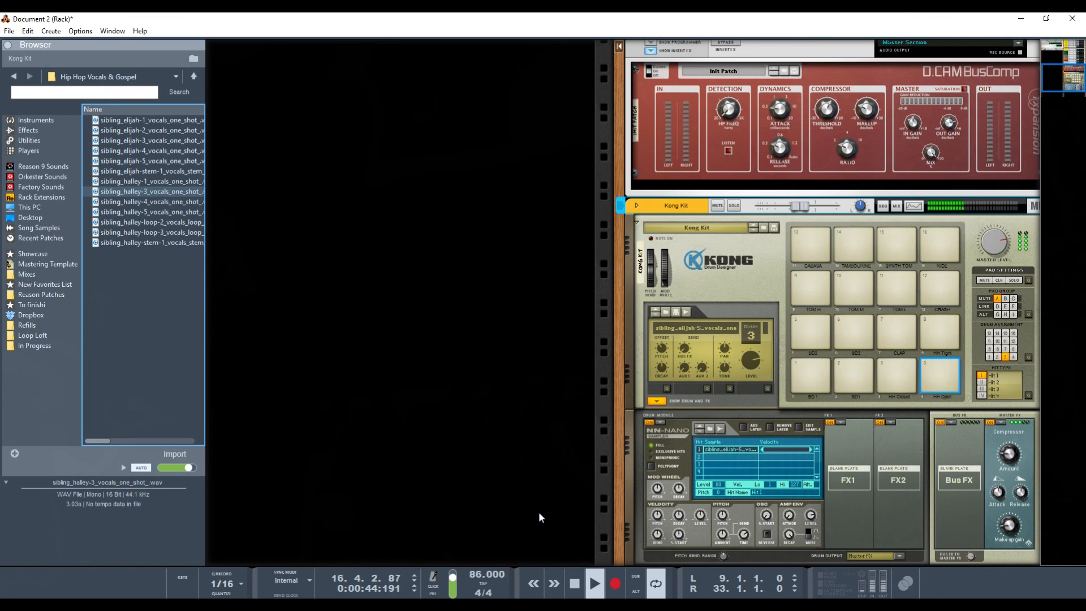
key("space")
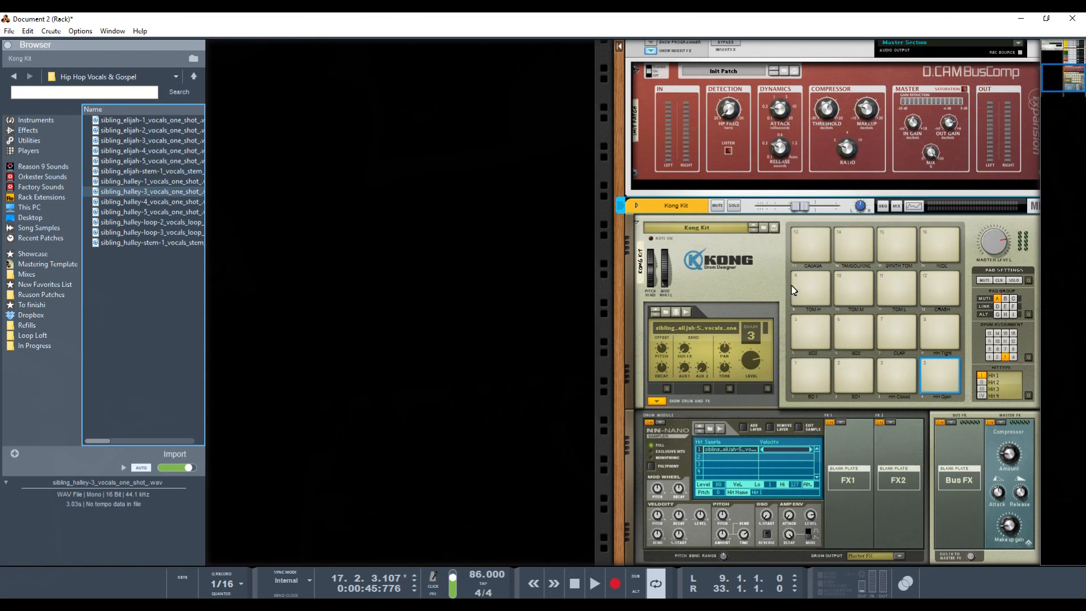
Step: Examine the vocal samples and mute group assignments on Kong pads 3, 2 and 1
left_click(660, 349)
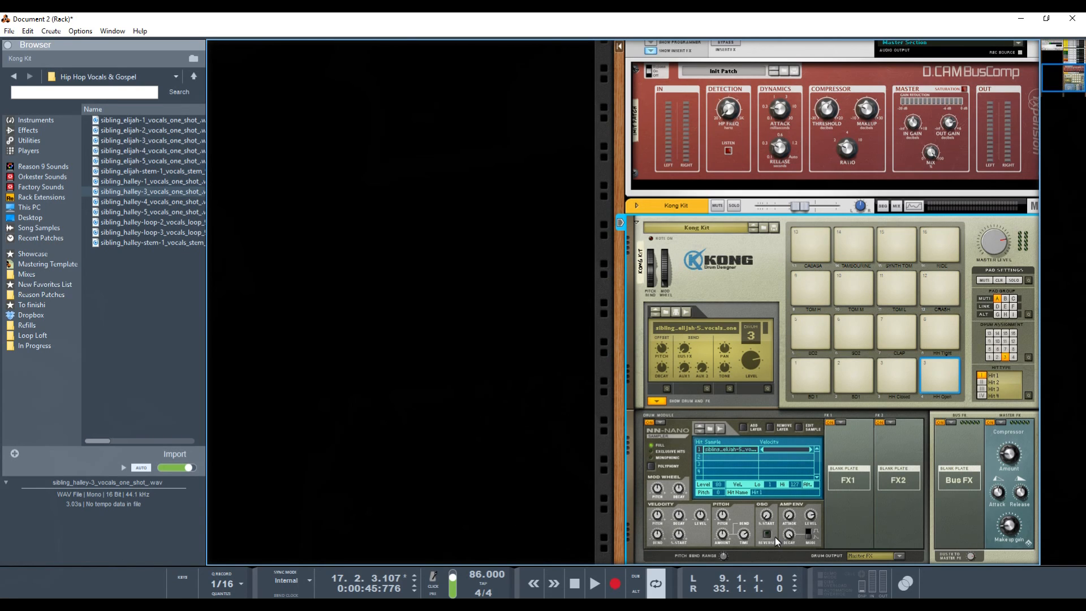
mouse_move(699, 517)
left_click(899, 372)
left_click(862, 384)
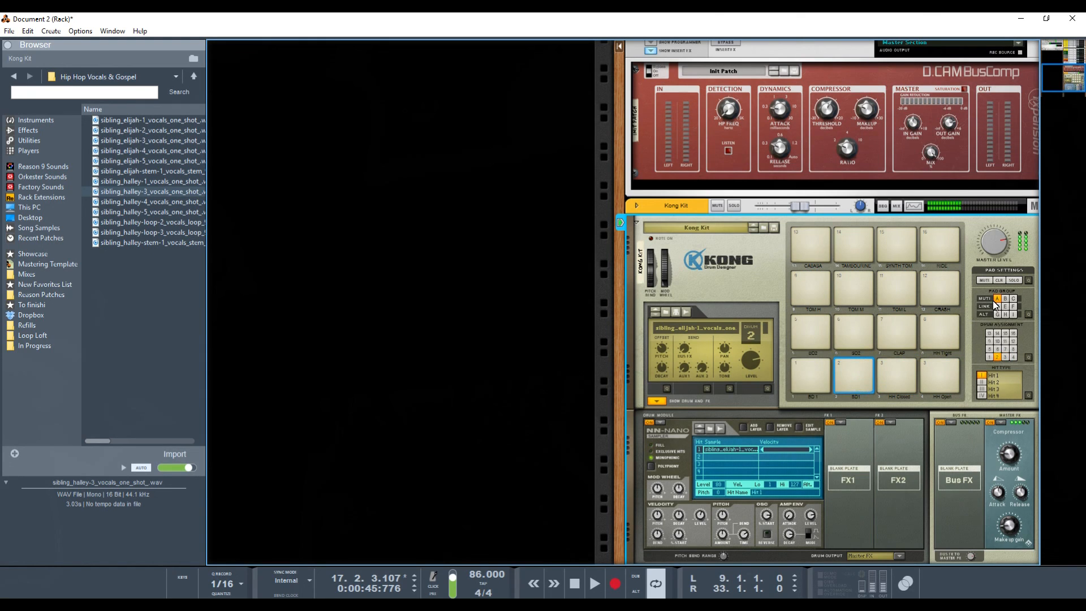
left_click(812, 376)
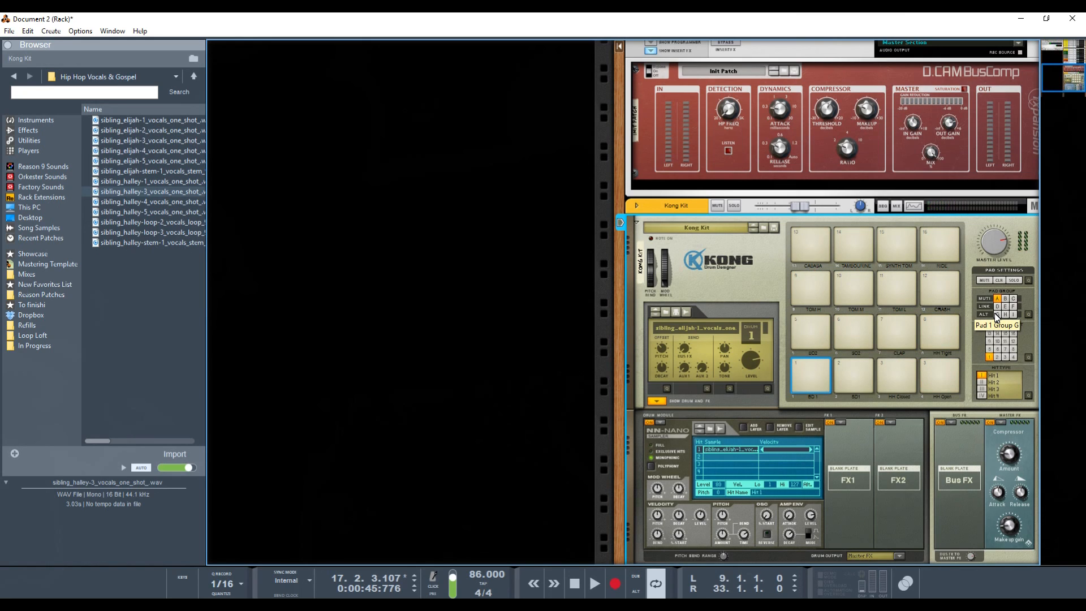
Step: Shorten the amp envelope decay of the vocal on pad 1 to about 1,062 ms
left_click(809, 381)
mouse_move(790, 540)
left_click_drag(788, 536, 794, 506)
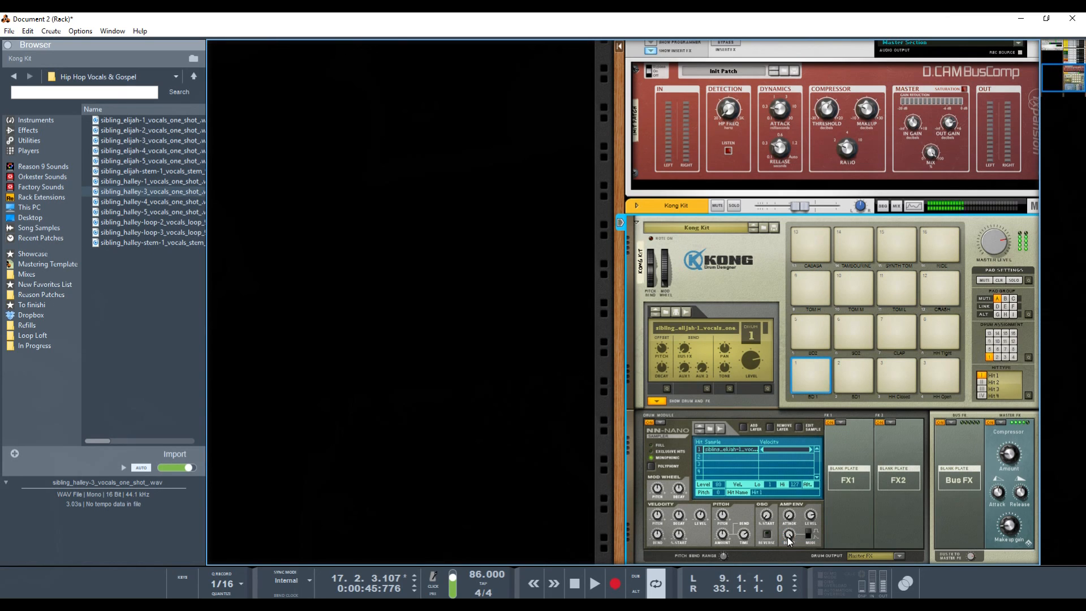
mouse_move(790, 540)
left_click_drag(788, 536, 788, 545)
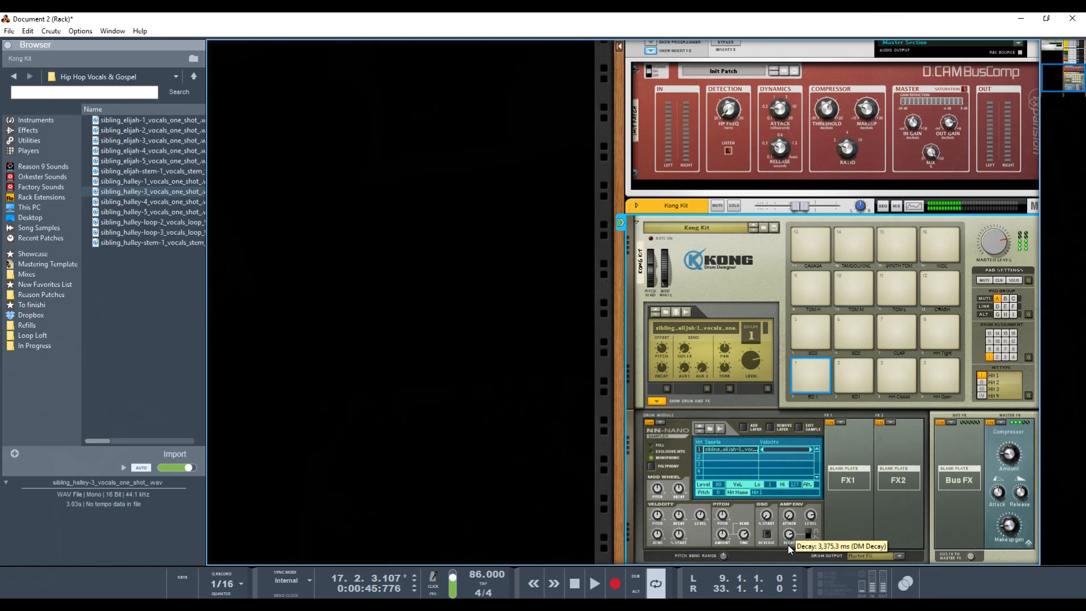
left_click_drag(788, 544, 791, 543)
scroll(790, 536, "down", 2)
Step: Move the sample start of pad 2 further into the vocal and try reversed playback on and off
left_click(859, 371)
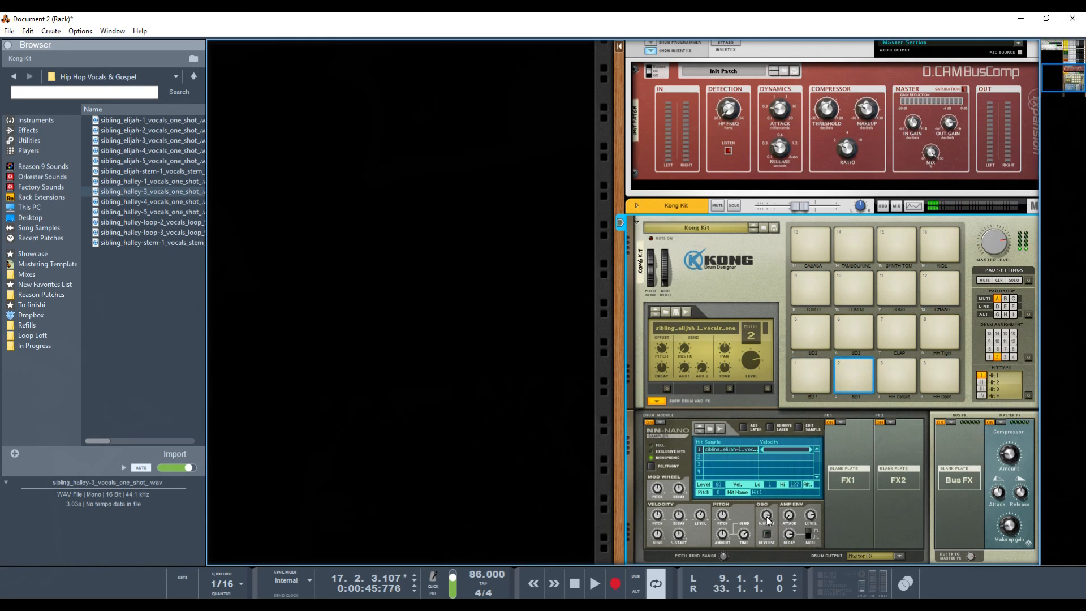
mouse_move(767, 519)
scroll(767, 517, "down", 6)
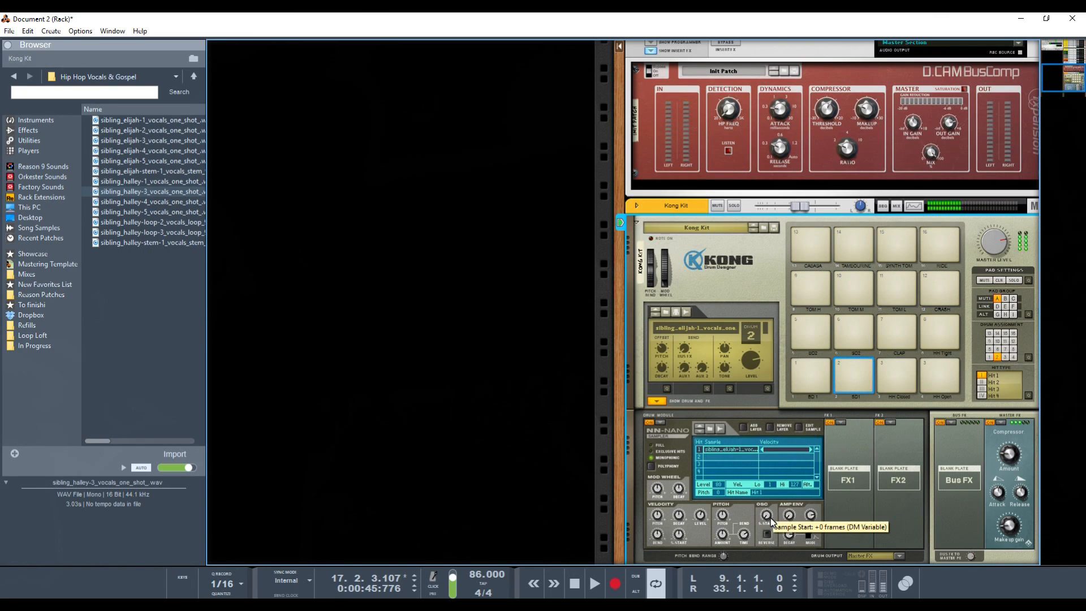
scroll(768, 515, "up", 2)
scroll(767, 517, "up", 3)
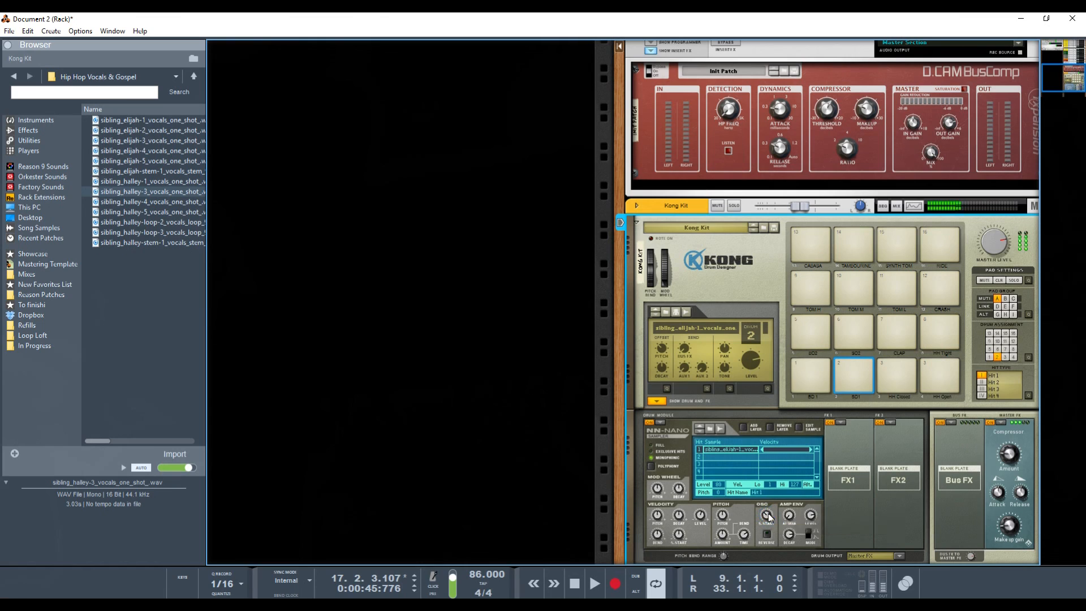
scroll(766, 516, "up", 7)
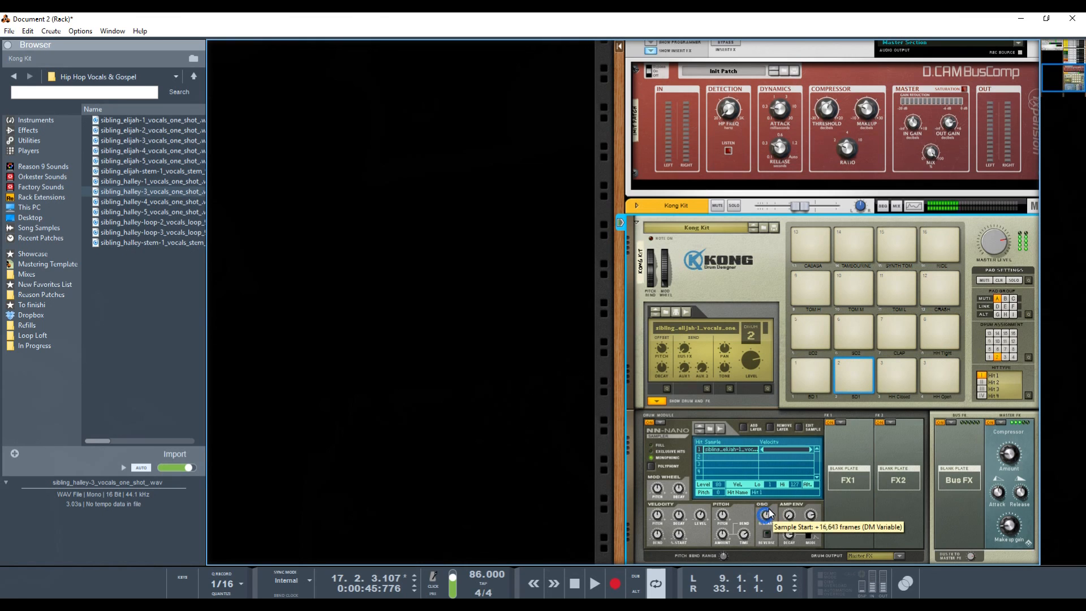
scroll(765, 517, "up", 8)
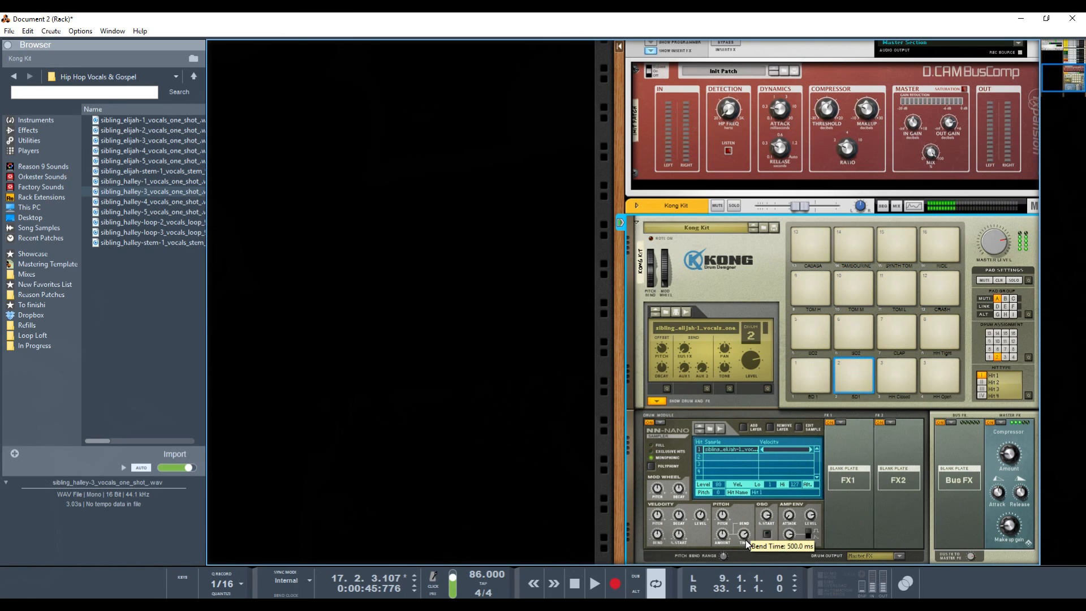
left_click(767, 534)
left_click(767, 536)
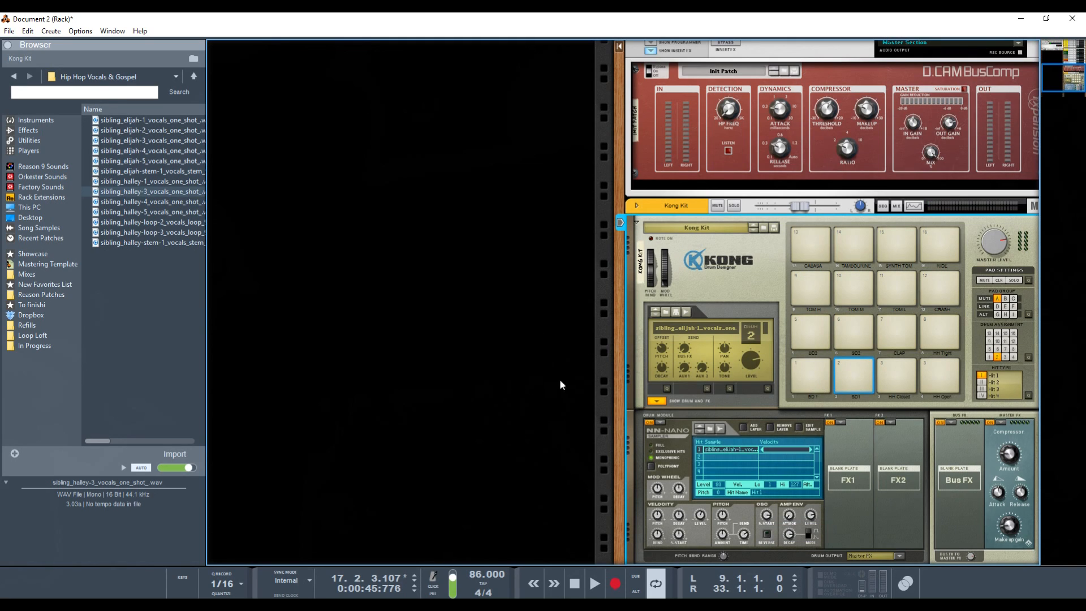
Step: Record a Kong Kit performance in the sequencer from bar 3 to about bar 33
key("alt+Tab")
key("alt+Tab")
key("Tab")
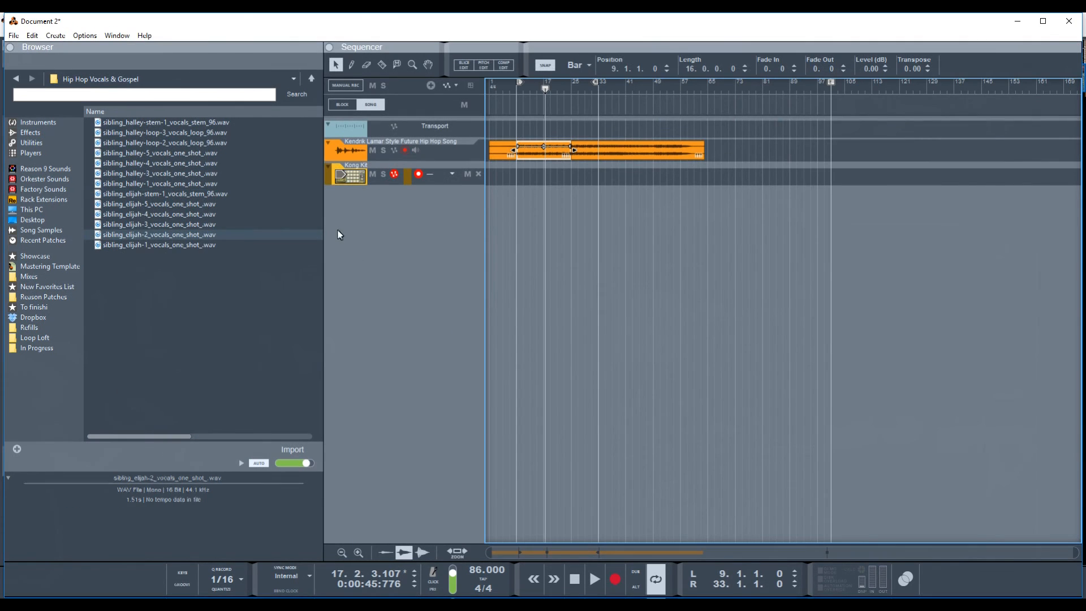
left_click(497, 88)
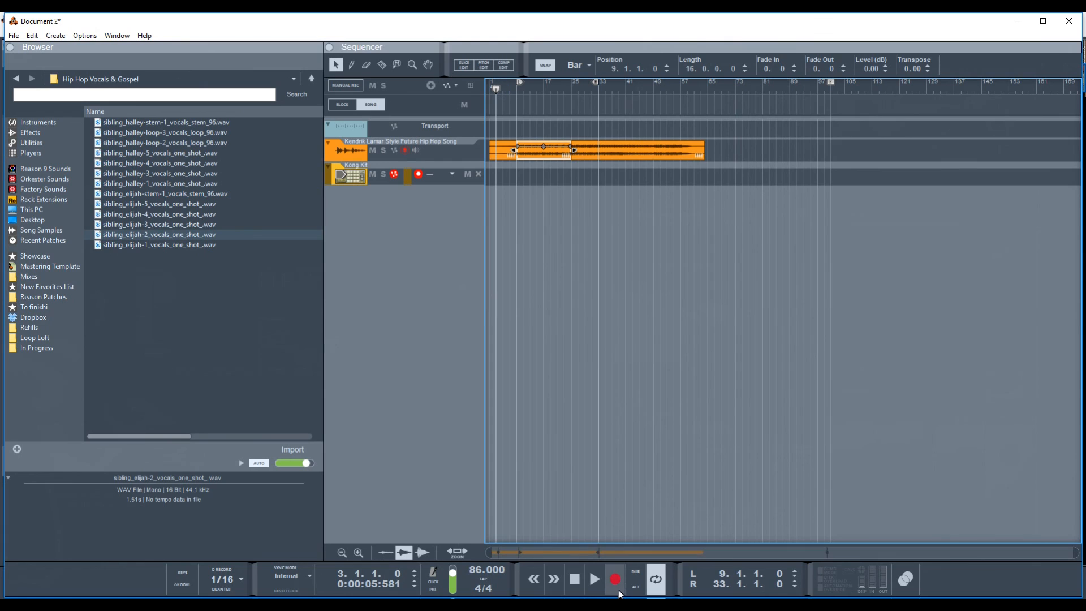
left_click(615, 578)
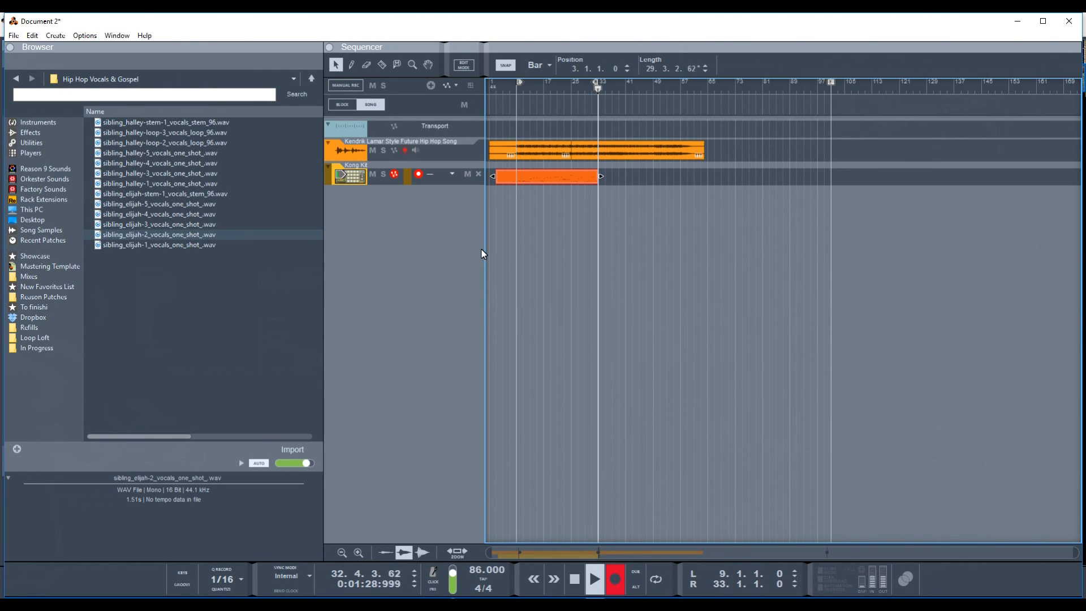
key("space")
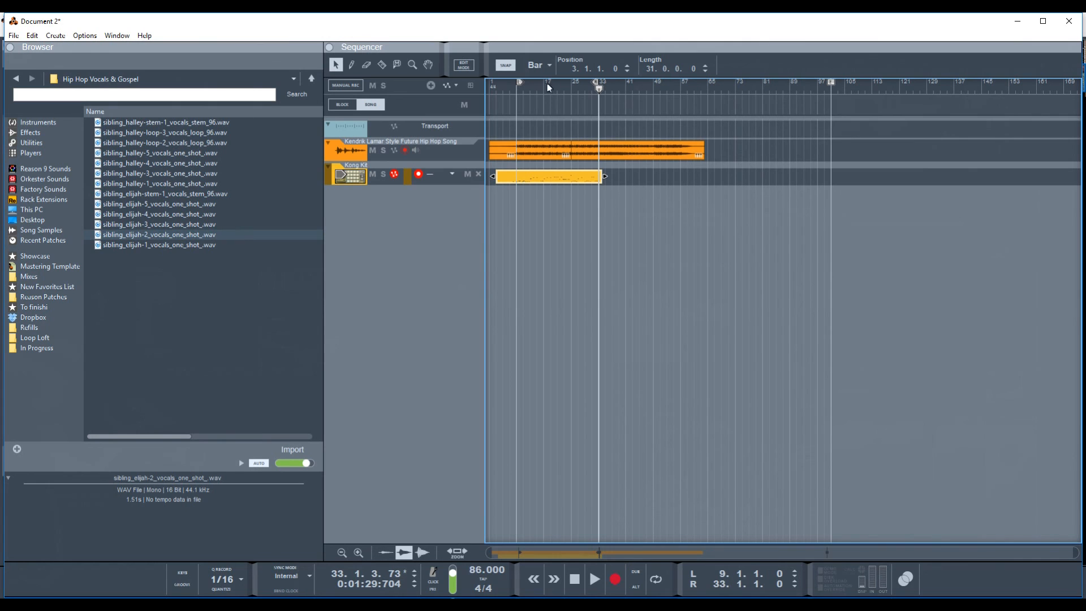
Step: Start looped playback from bar 13 and check the decay setting of pad 1 in the rack
left_click(529, 90)
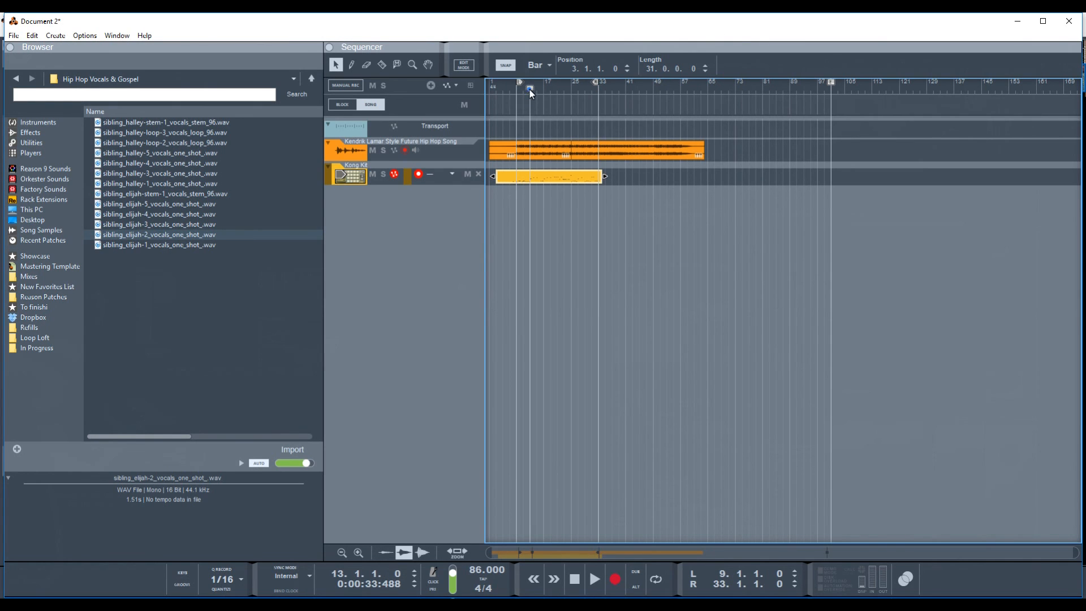
key("l")
key("F6")
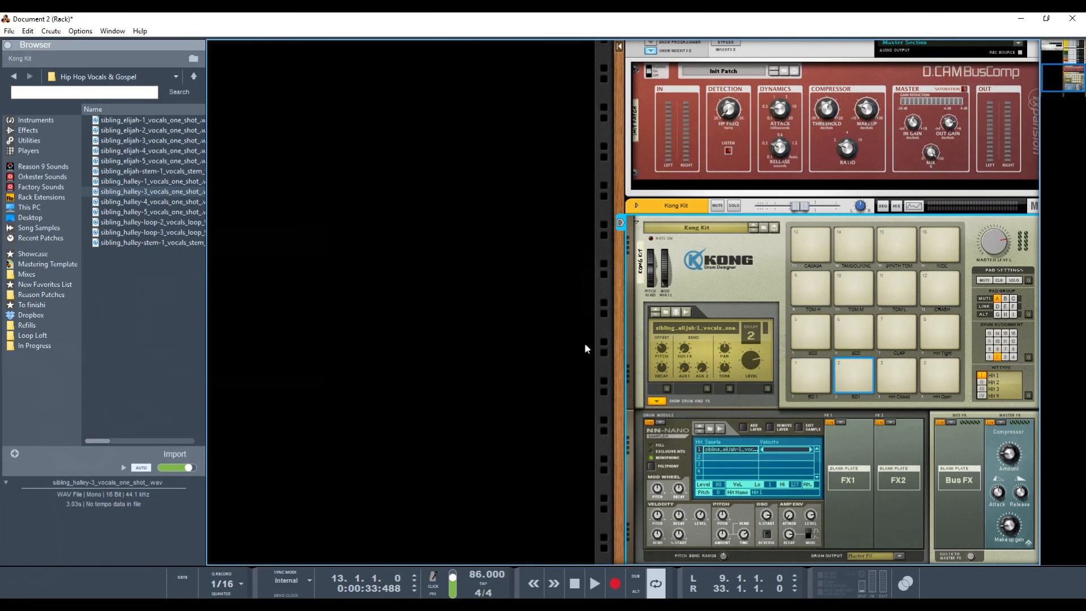
key("space")
left_click(823, 373)
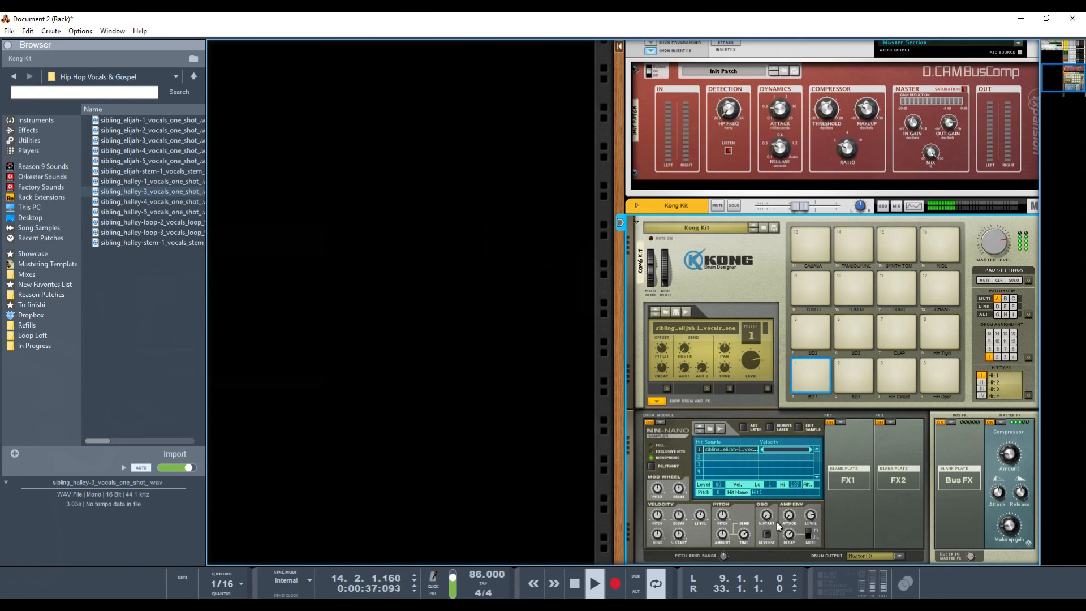
mouse_move(788, 536)
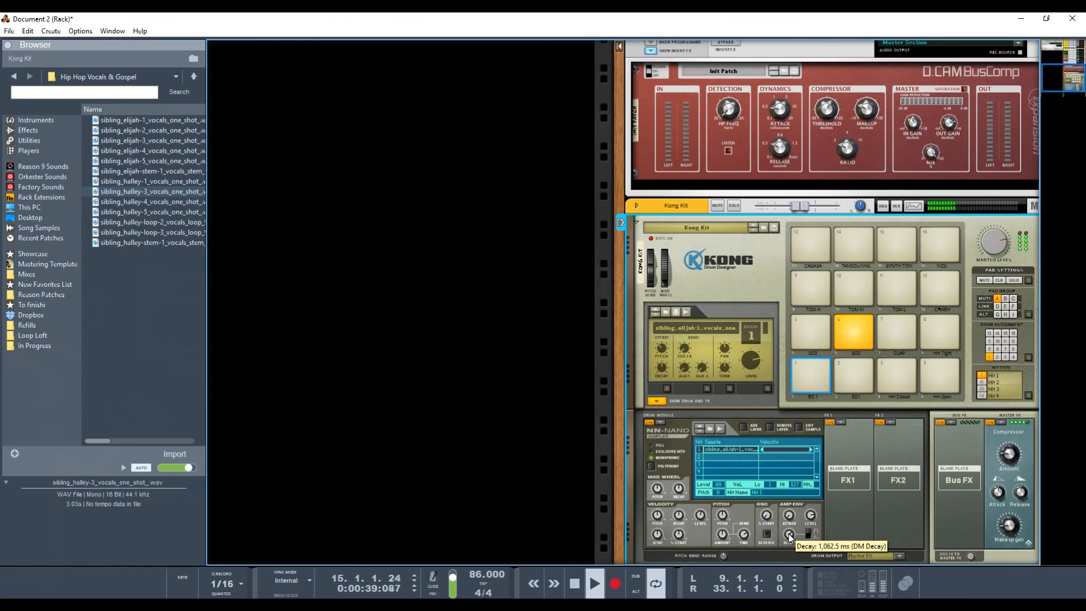
Step: Replace the sample on pad 13 with sibling_halley-4_vocals_one_shot_.wav
left_click(823, 249)
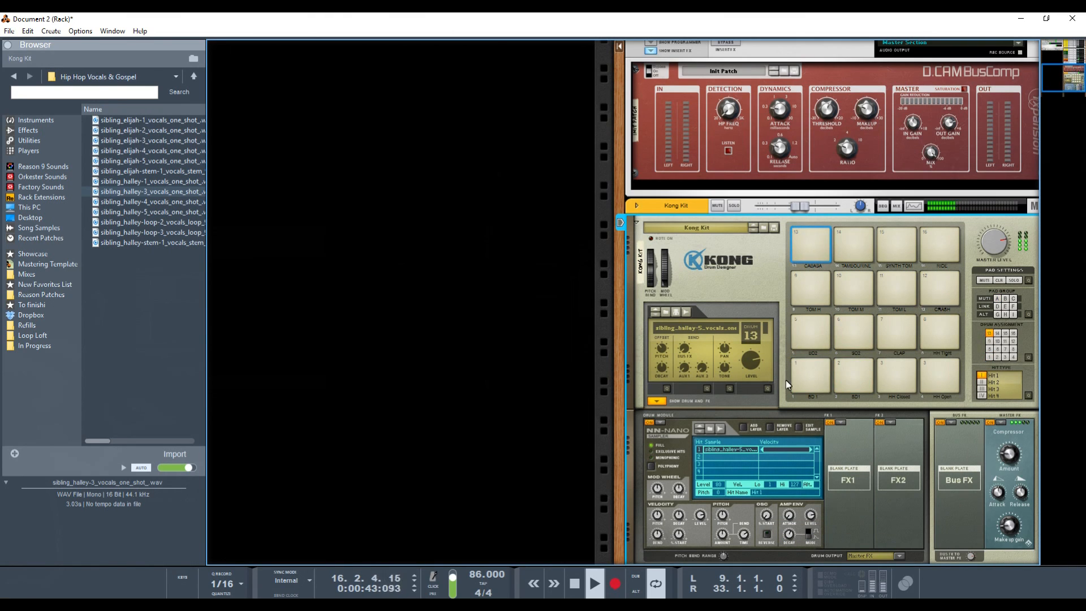
left_click(140, 200)
left_click_drag(127, 203, 803, 243)
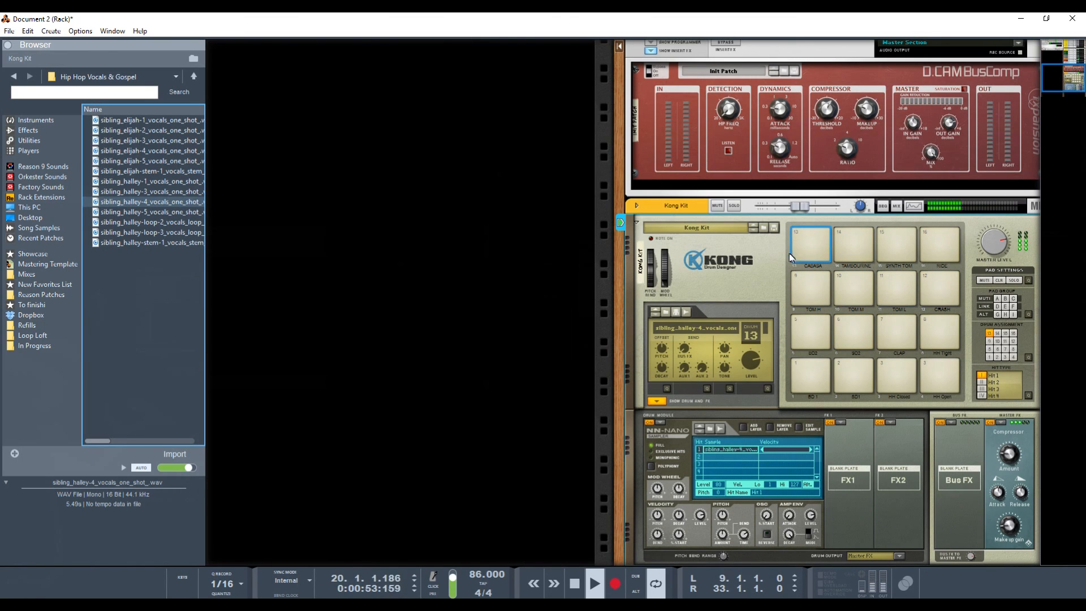
Step: Adjust the sample start, amp decay, monophonic mode and pitch offset of the halley-4 vocal on pad 13
left_click(662, 351)
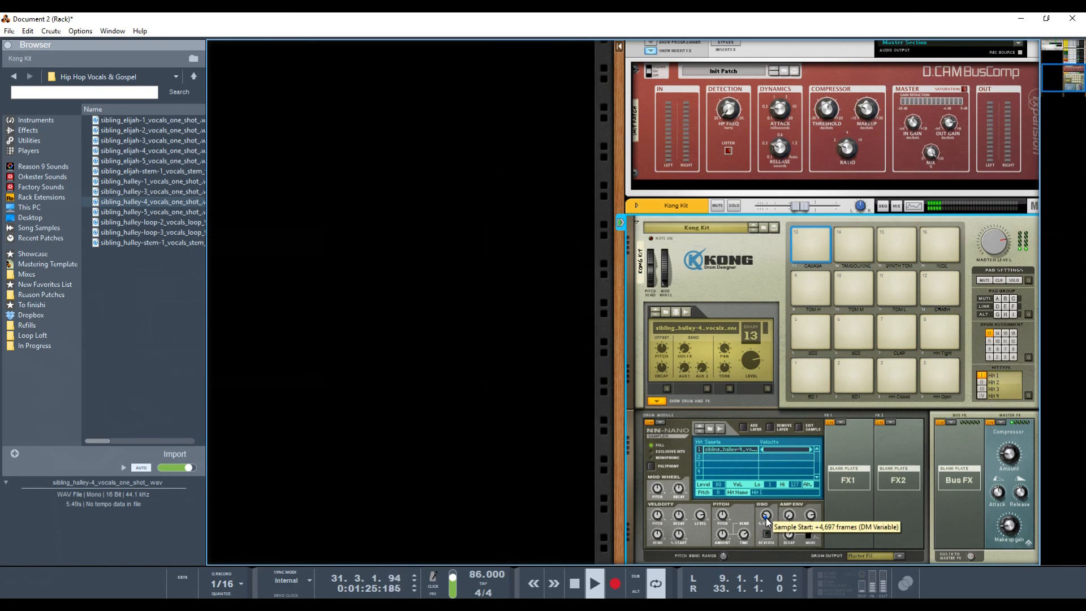
left_click_drag(765, 517, 767, 518)
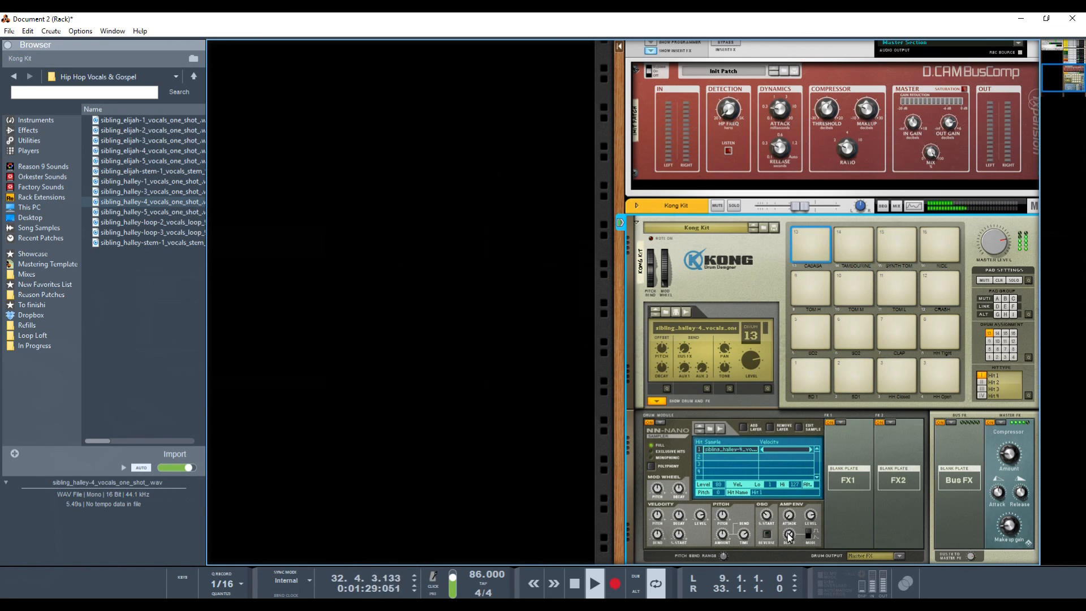
mouse_move(789, 535)
left_click_drag(790, 535, 790, 525)
left_click(670, 460)
mouse_move(662, 348)
left_click_drag(664, 347, 663, 356)
Step: Load the sibling_halley-5 one-shot vocal onto pad 13 and shorten its amp envelope decay
left_click(174, 211)
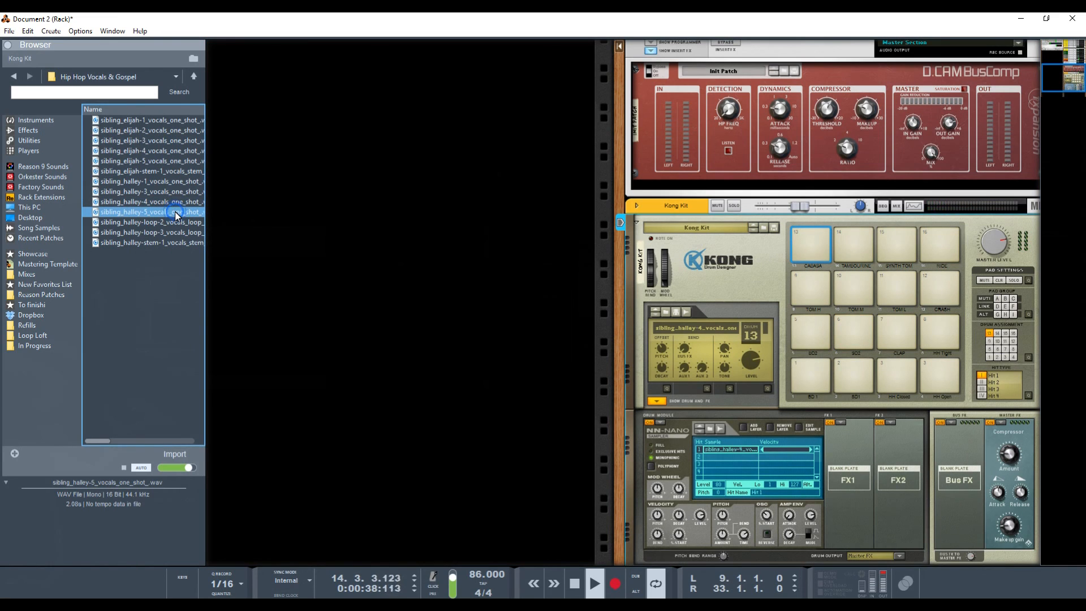
left_click_drag(175, 211, 801, 243)
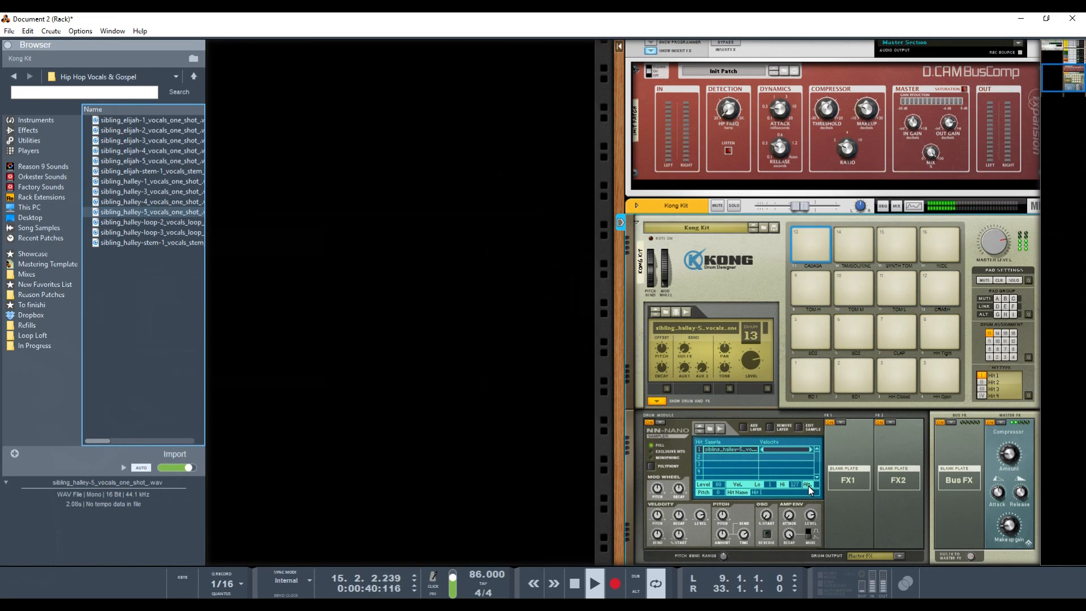
left_click(787, 539)
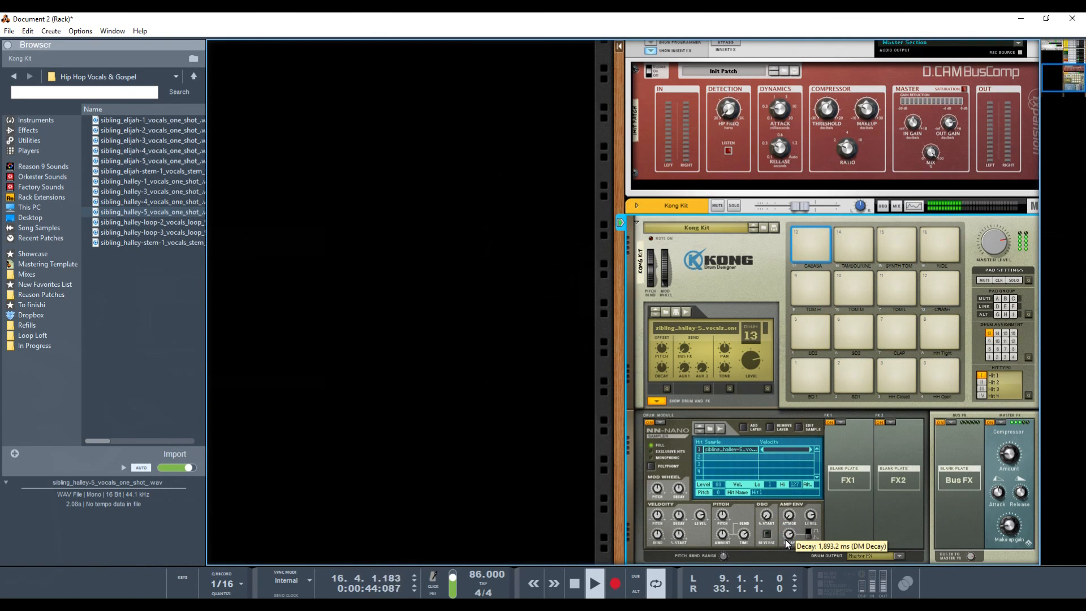
left_click_drag(788, 533, 785, 540)
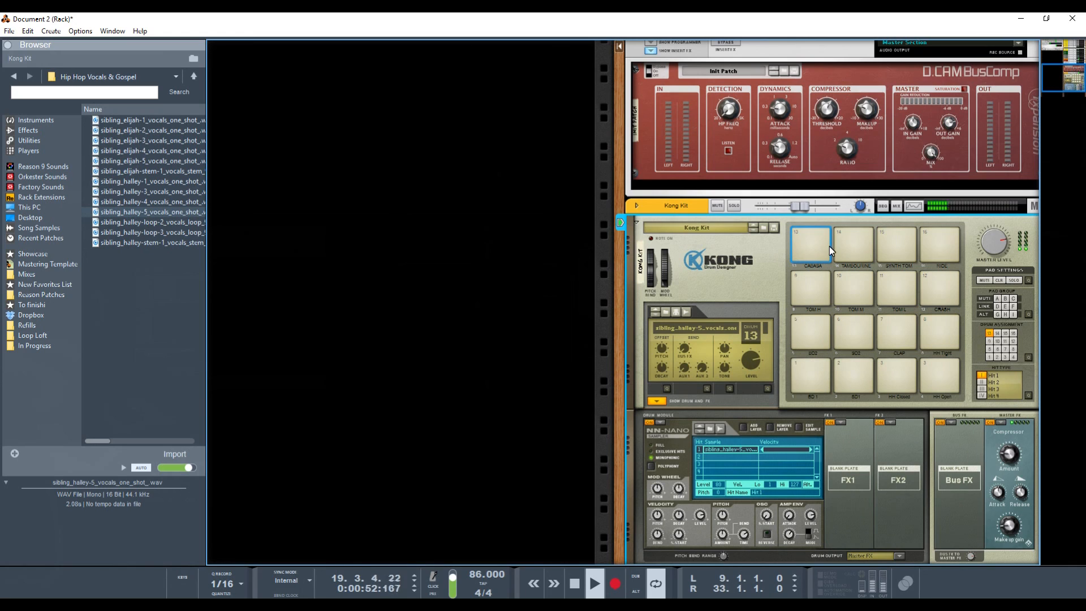
Step: Load the sibling_halley-5 one-shot vocal onto pad 14 as well and move its sample start later
left_click(847, 248)
left_click_drag(167, 212, 851, 244)
left_click_drag(766, 514, 767, 495)
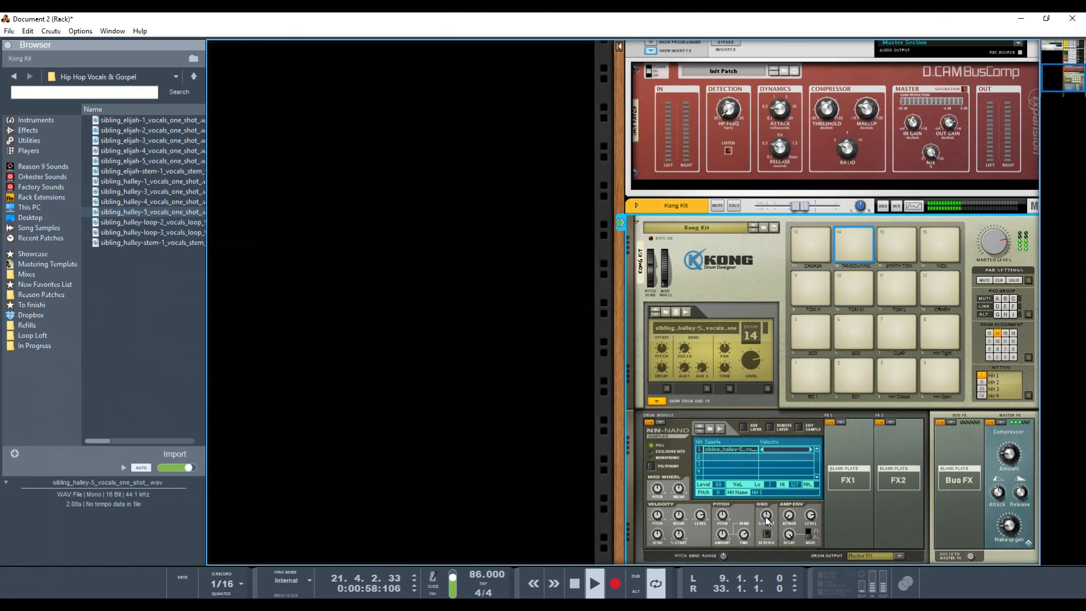
left_click_drag(771, 514, 769, 515)
Step: Assign pads 13 and 14 to mute group B
left_click(815, 248)
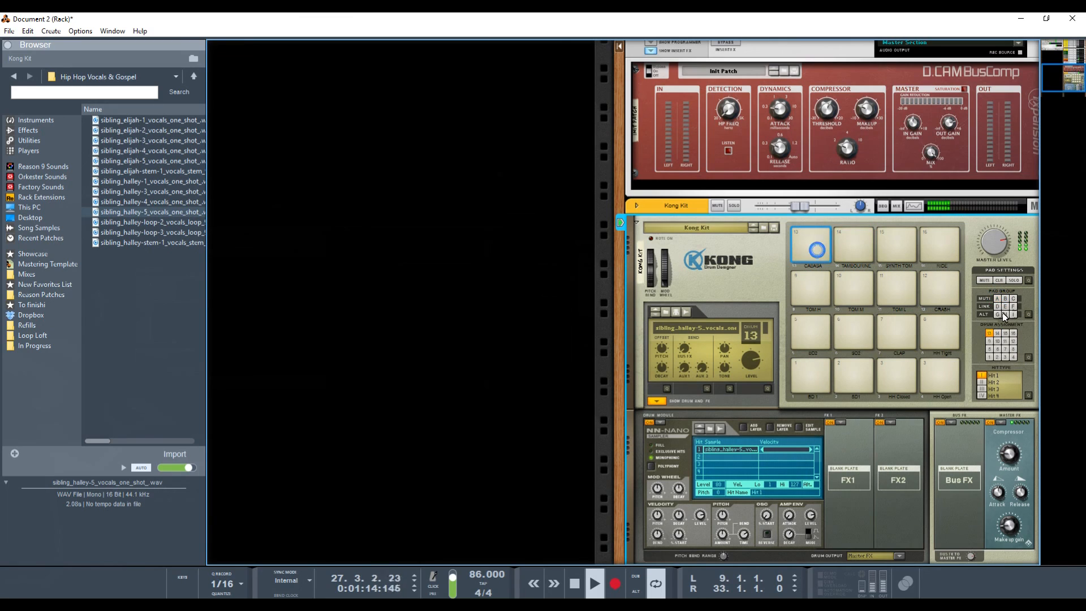
left_click(1005, 298)
left_click(854, 258)
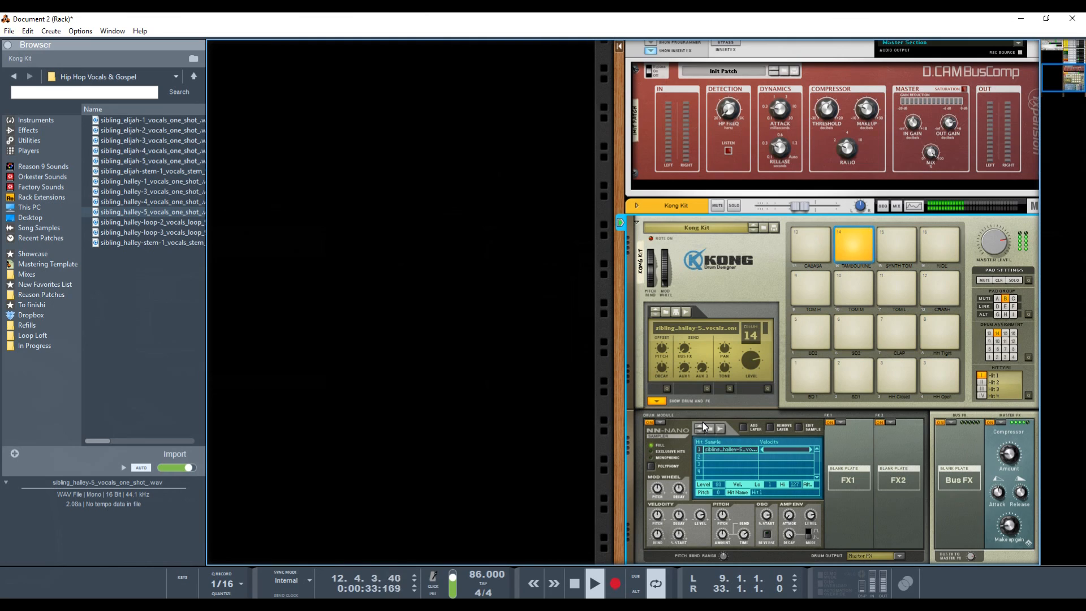
Step: Play the song from the start and reduce the velocity-to-level amount of the vocals on pads 14 and 13
left_click(574, 583)
left_click(581, 579)
left_click(593, 583)
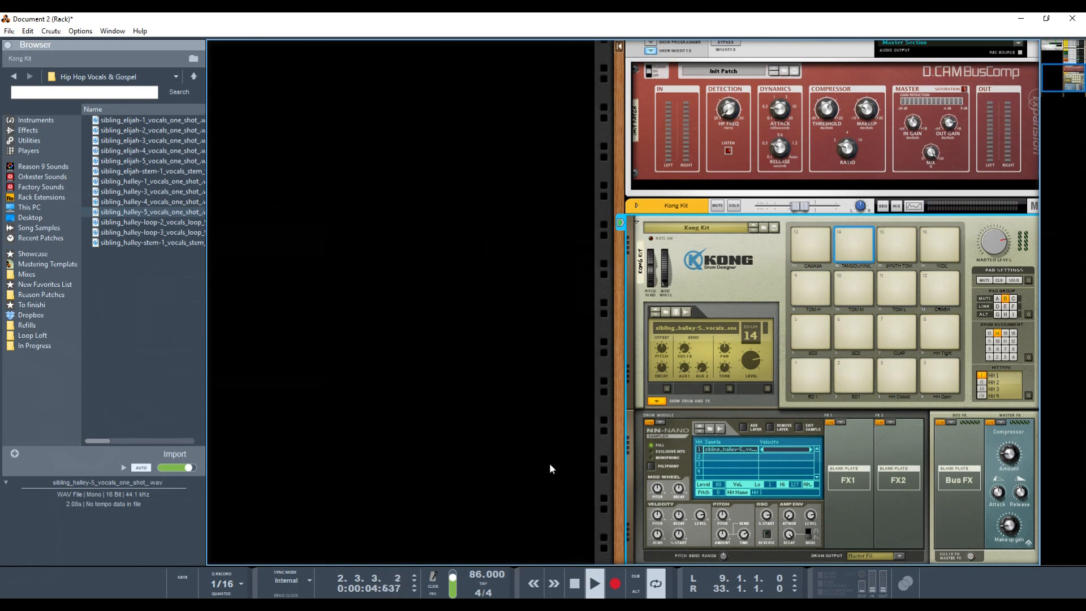
left_click_drag(700, 517, 700, 525)
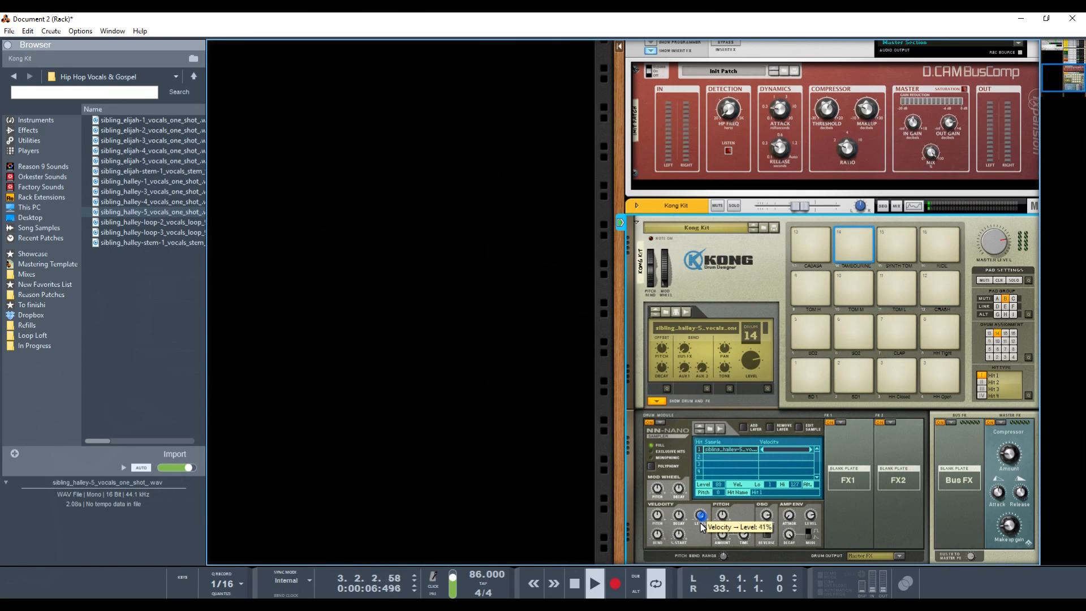
left_click(810, 249)
left_click_drag(701, 517, 702, 525)
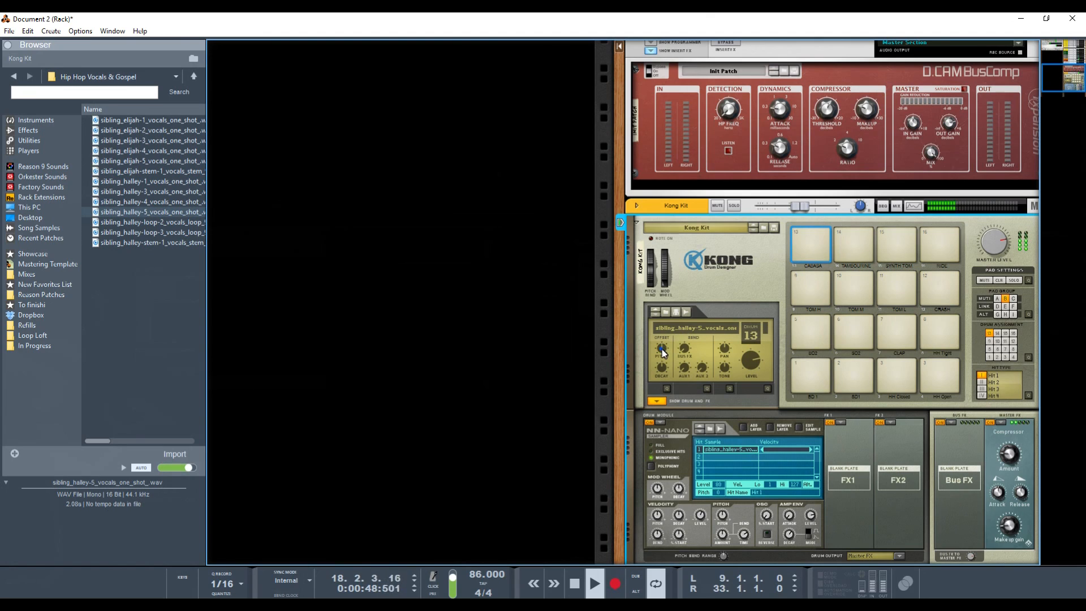
Step: Adjust the pitch offset of the vocals on pads 13 and 14 against the beat and stop playback
mouse_move(664, 351)
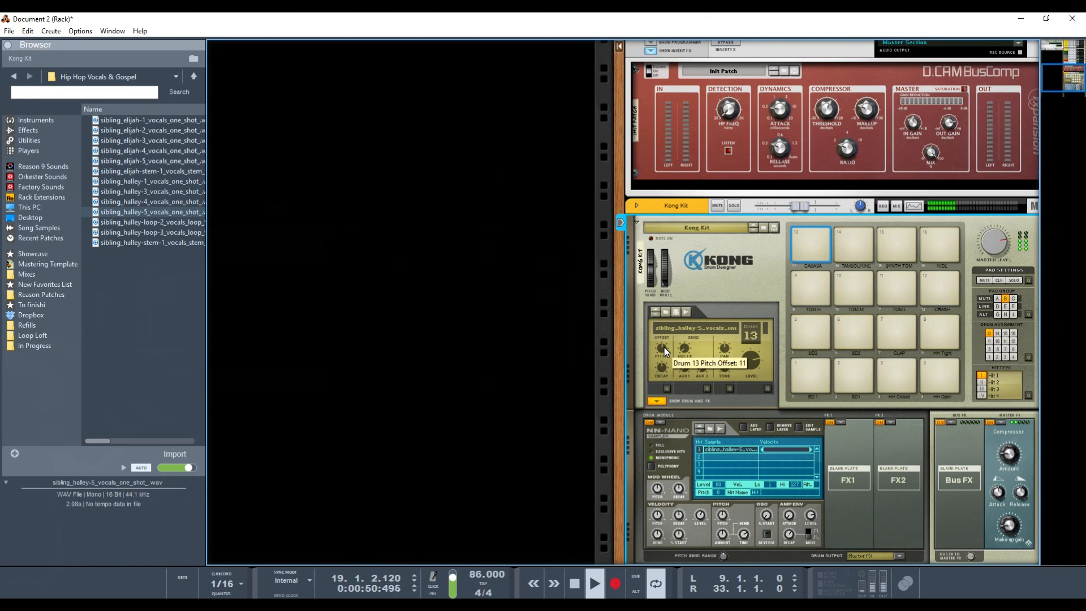
scroll(664, 347, "down", 4)
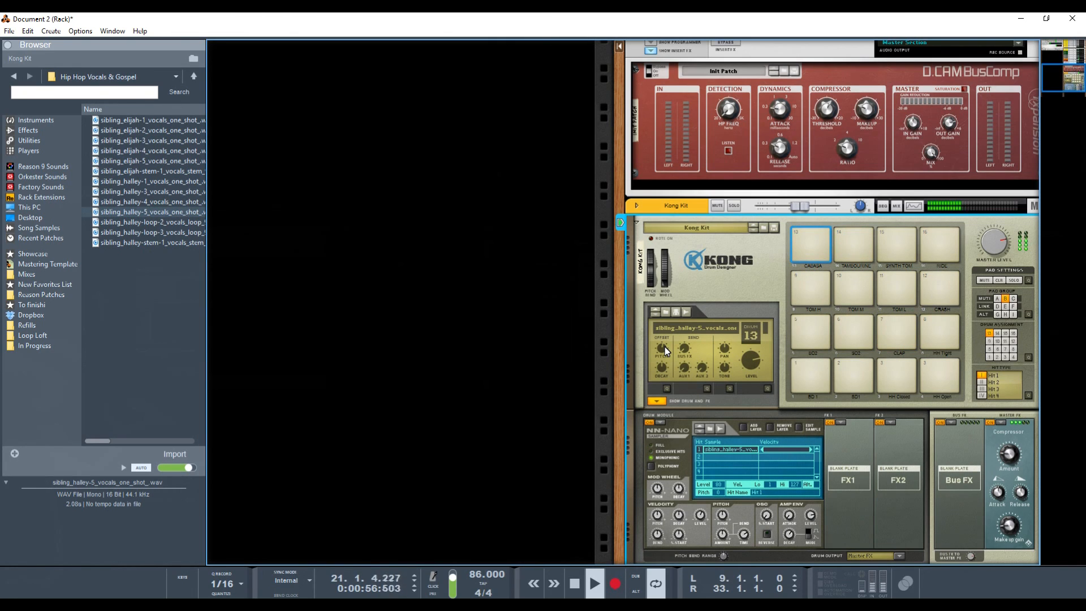
left_click(846, 250)
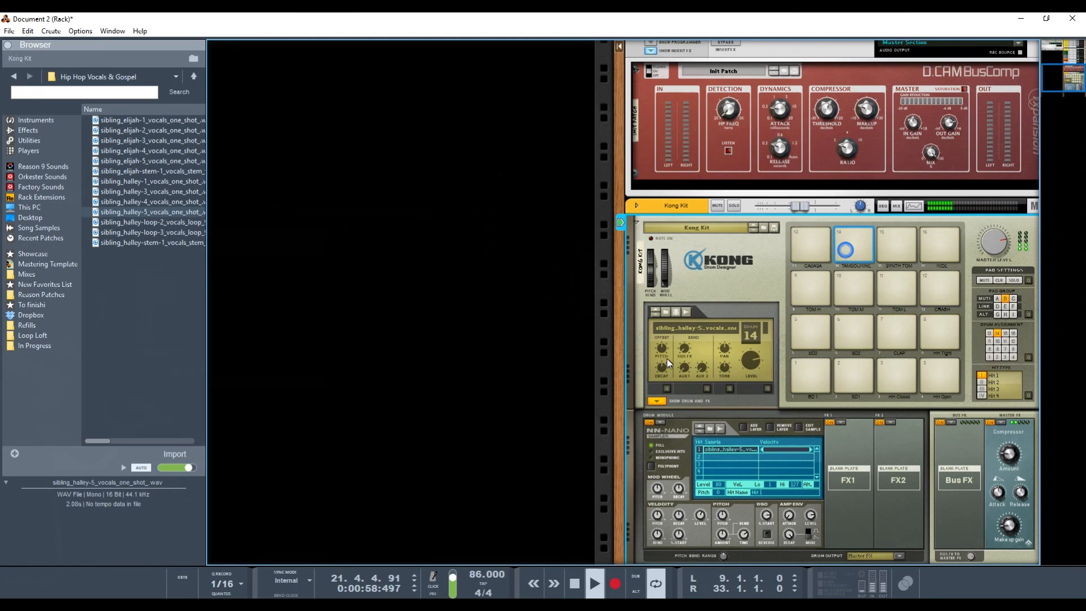
left_click_drag(664, 351, 664, 348)
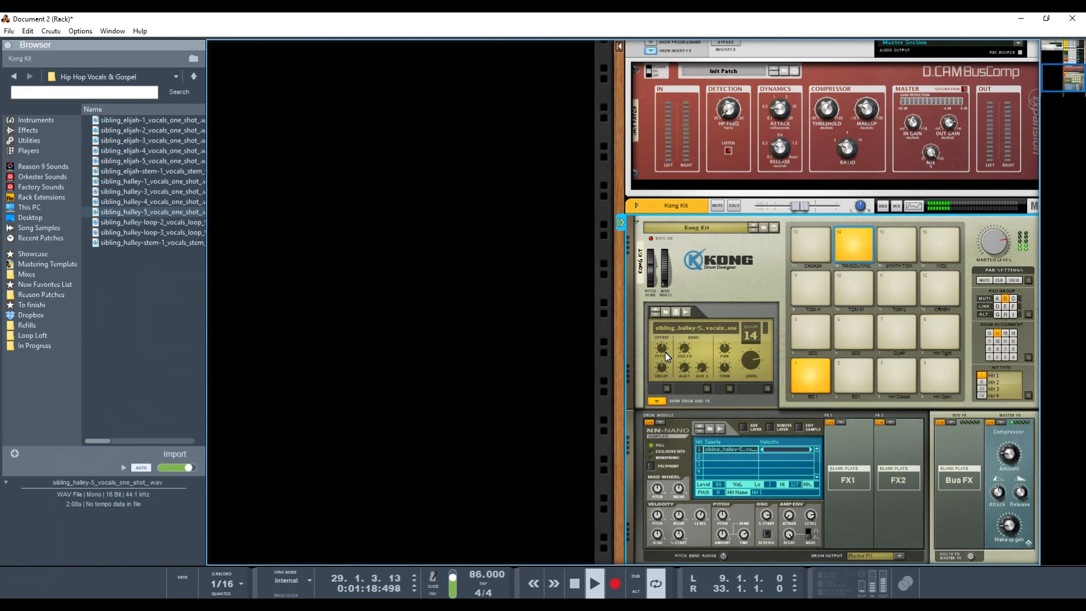
key("space")
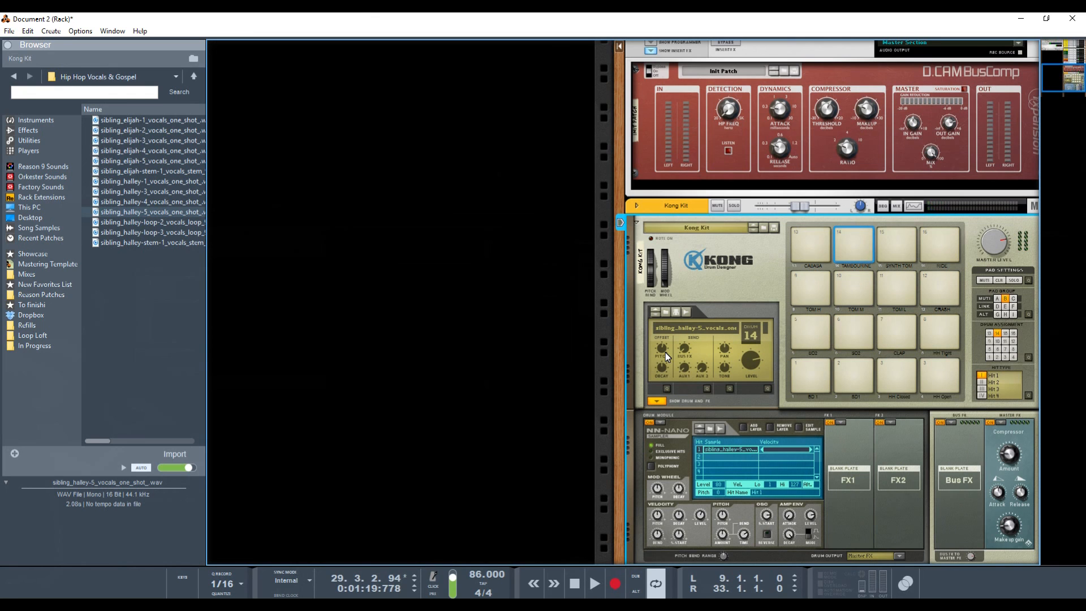